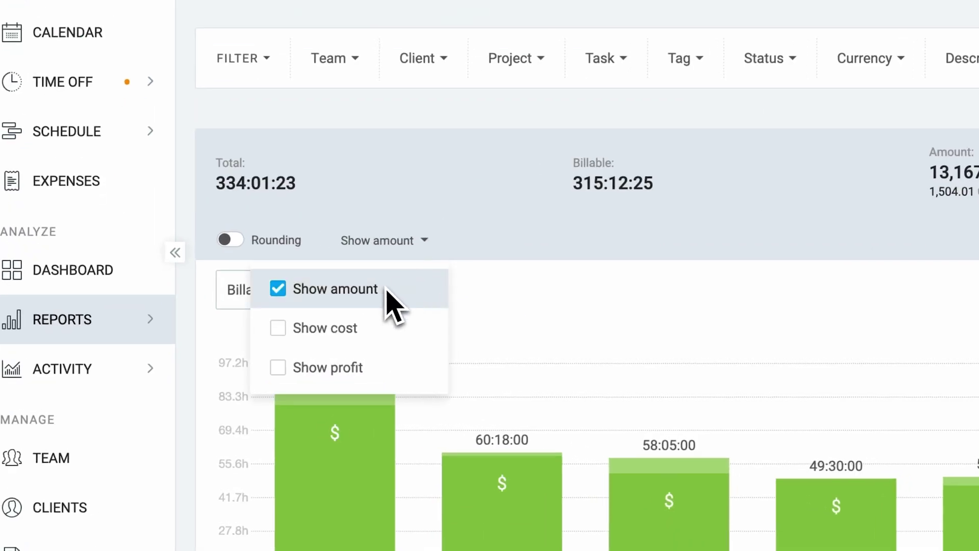
Step: Open the detailed time report and look through its entries
left_click(306, 113)
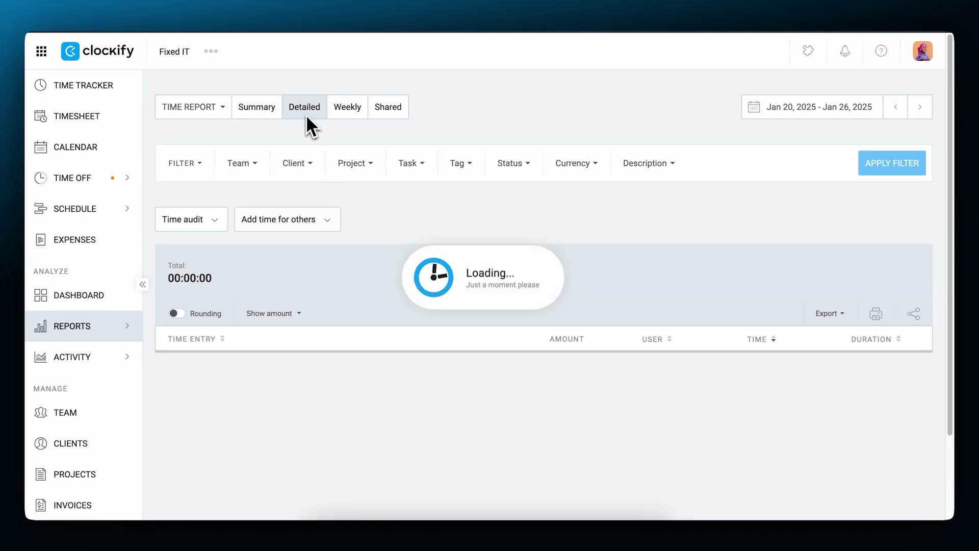
scroll(549, 269, "down", 4)
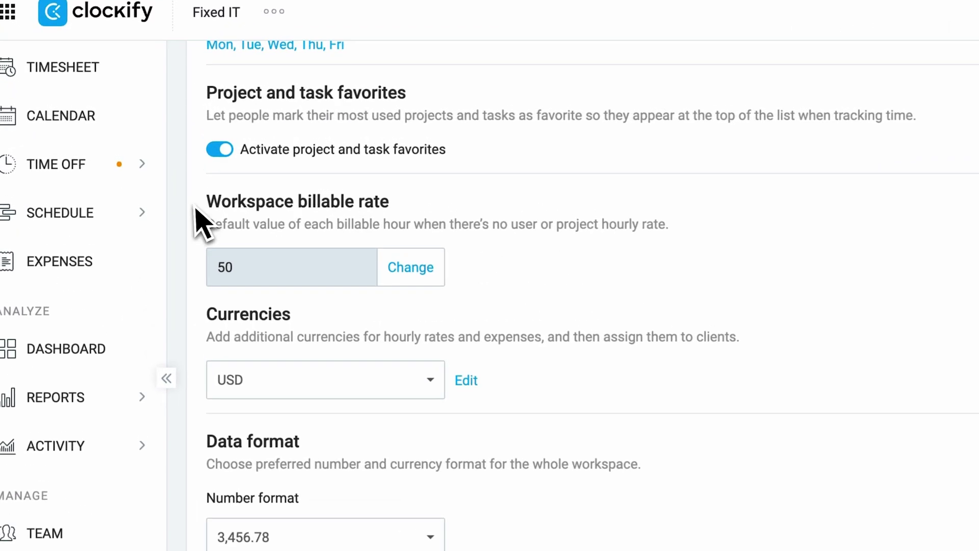
Step: Review the workspace billable rate and workspace cost rate settings, and open the projects list
left_click_drag(208, 201, 331, 202)
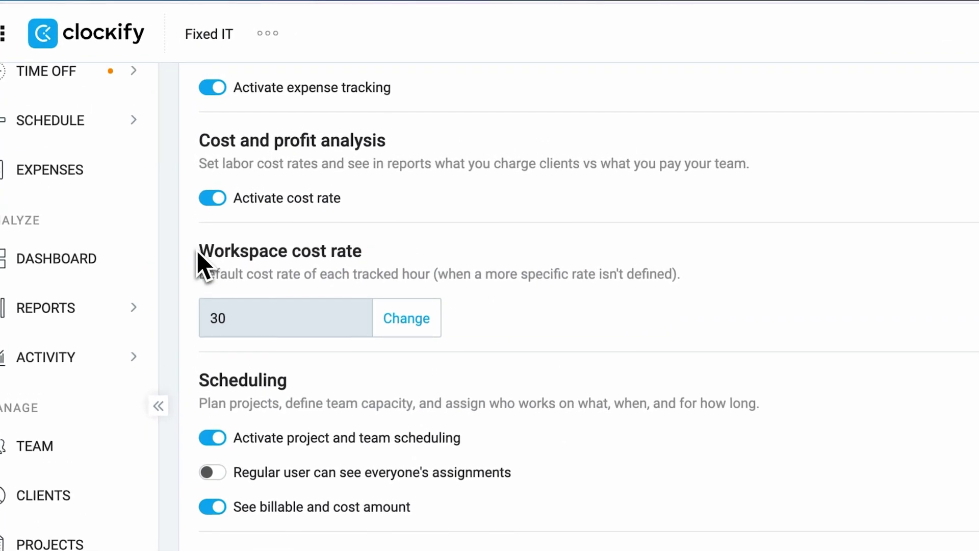
left_click_drag(198, 251, 371, 257)
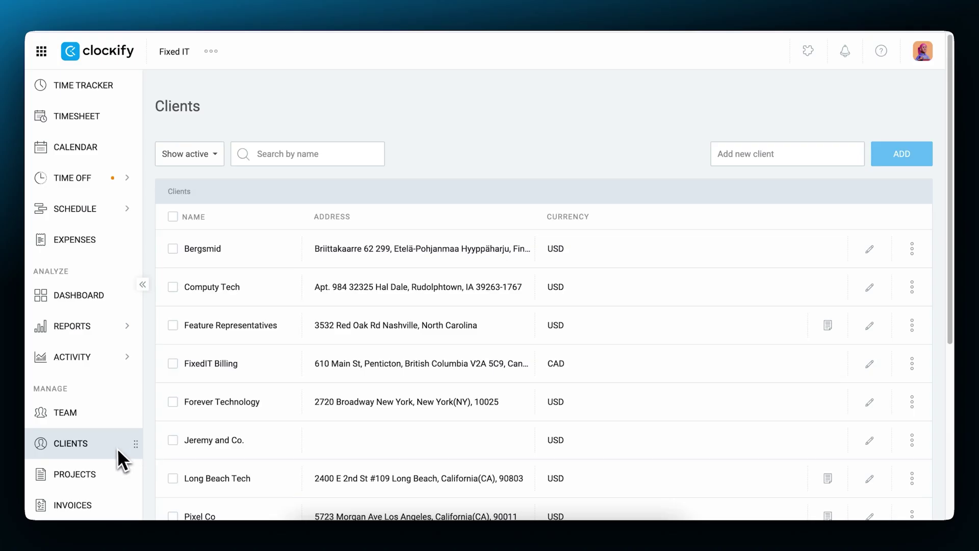
left_click(94, 467)
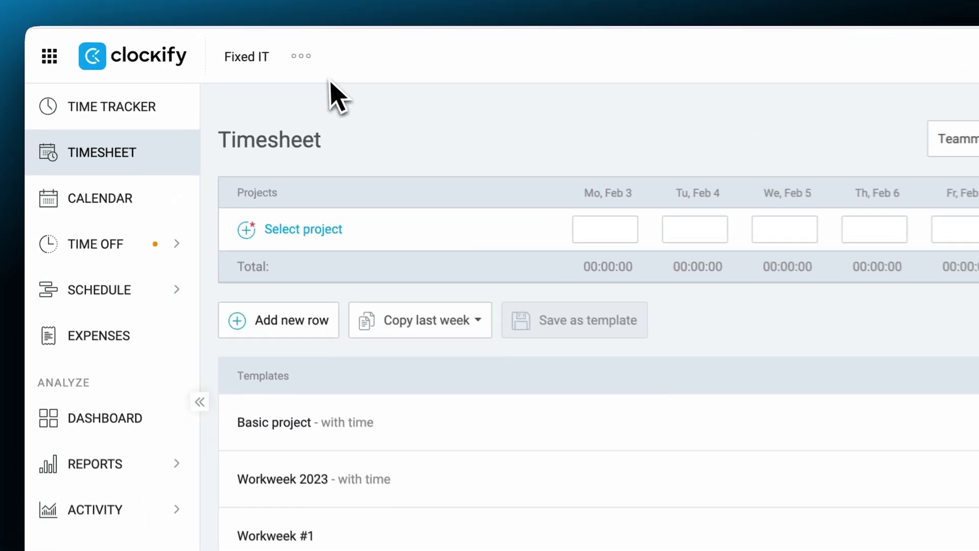
Step: Open the workspace settings and view the permissions
left_click(301, 56)
left_click(332, 97)
left_click(394, 214)
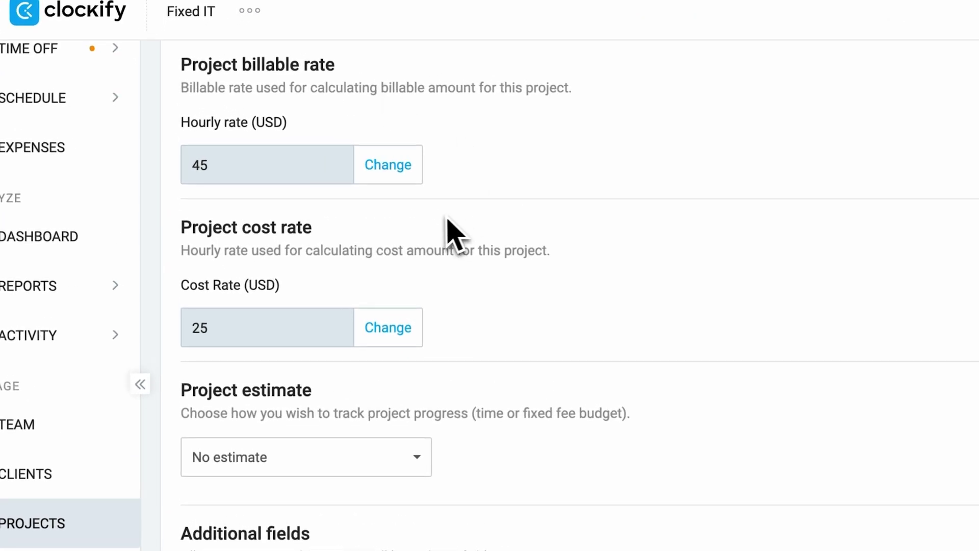
Step: Apply the project's billable rate of 45 to all past and future time entries and save it
left_click(404, 174)
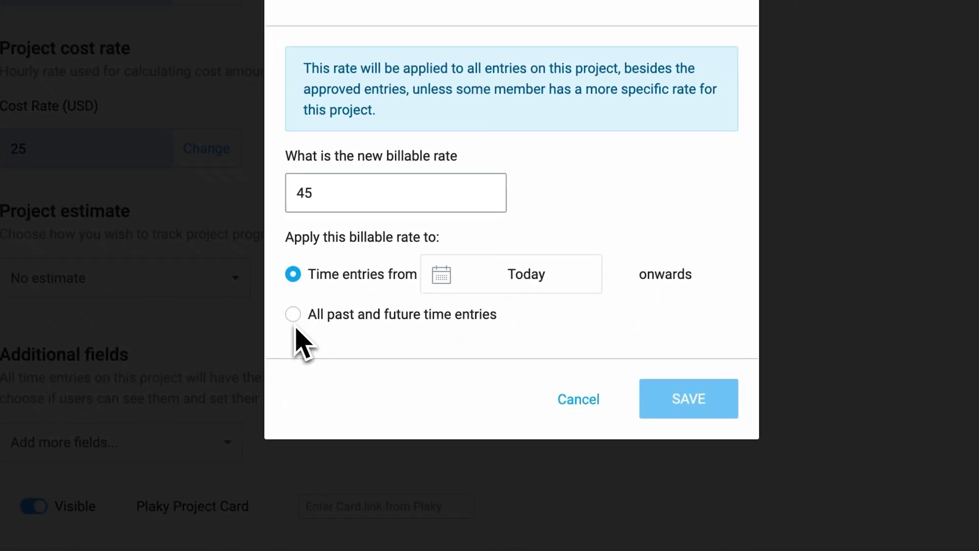
left_click(293, 315)
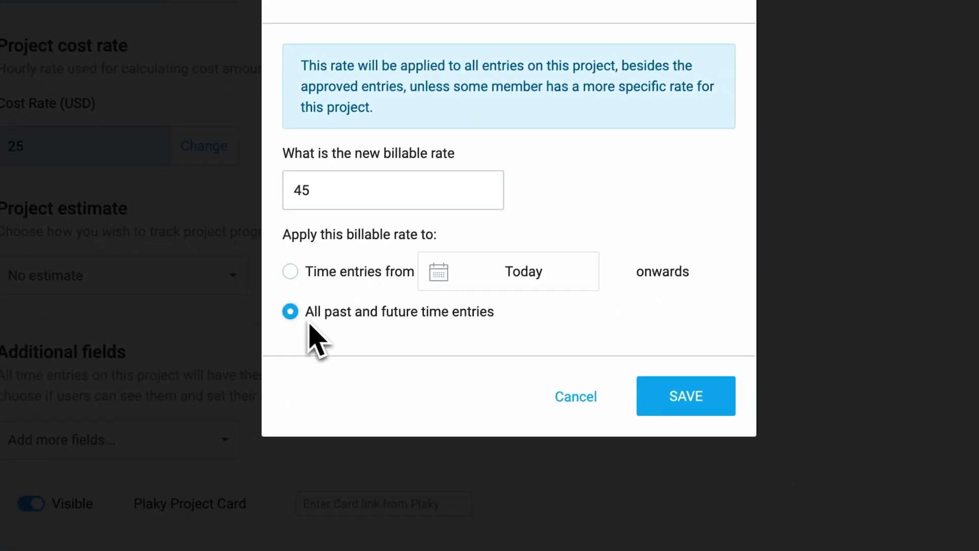
left_click(645, 393)
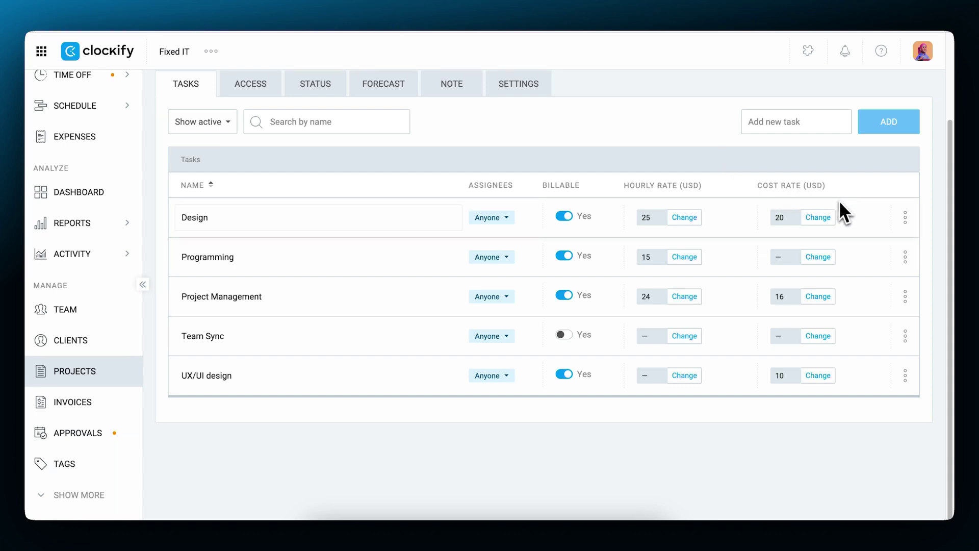
Step: Open the Team Sync task's cost rate for editing
left_click(818, 336)
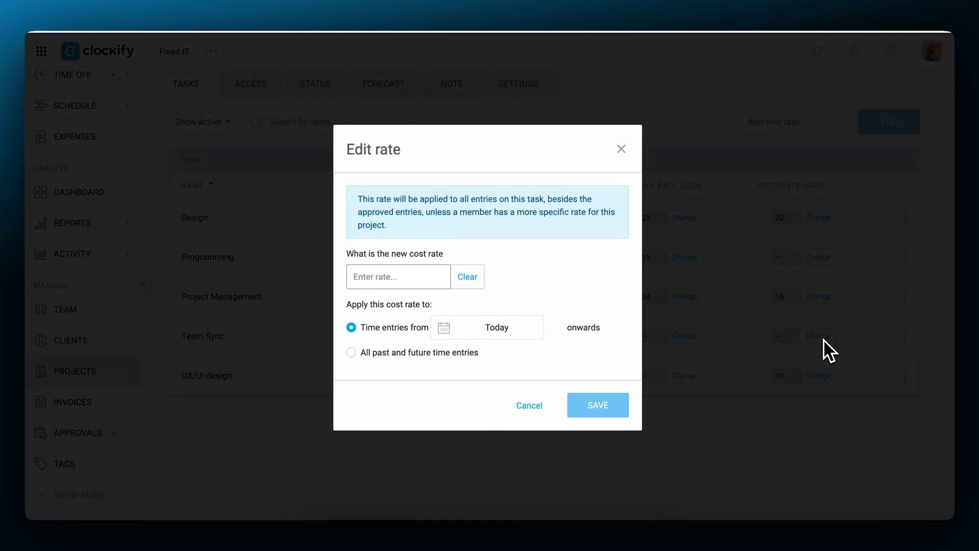
left_click(612, 406)
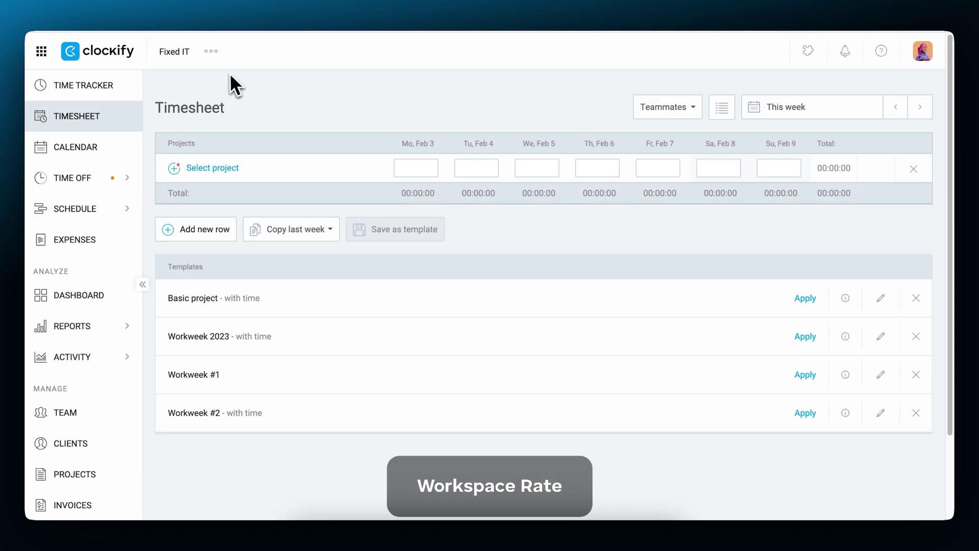
Step: Open the workspace billable rate for editing in the workspace settings and choose to apply it to all past and future time entries
left_click(210, 51)
left_click(241, 82)
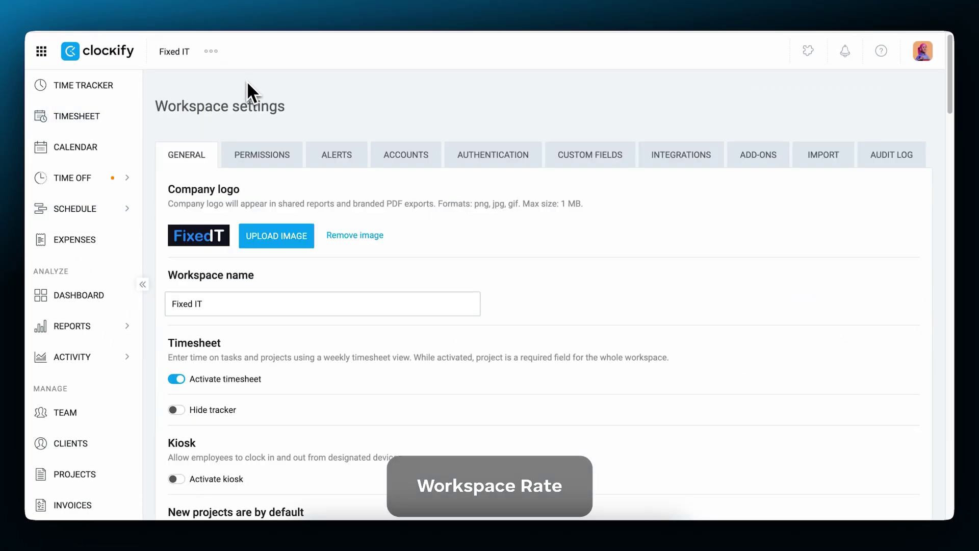
scroll(402, 249, "down", 12)
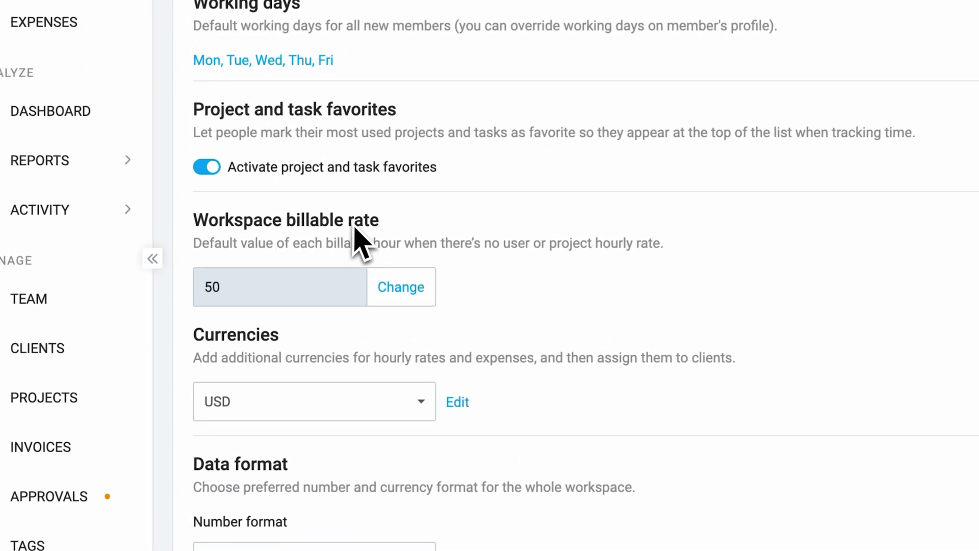
left_click(411, 284)
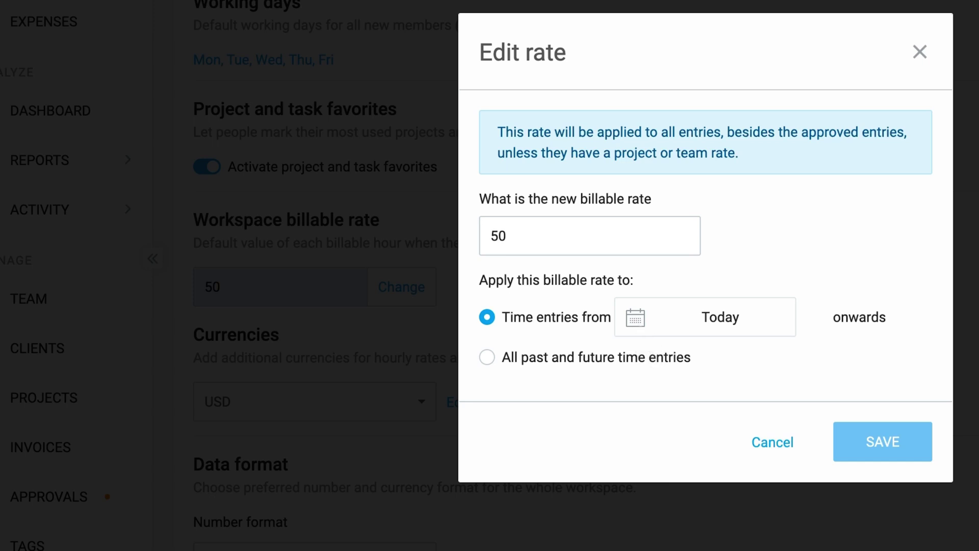
left_click(621, 361)
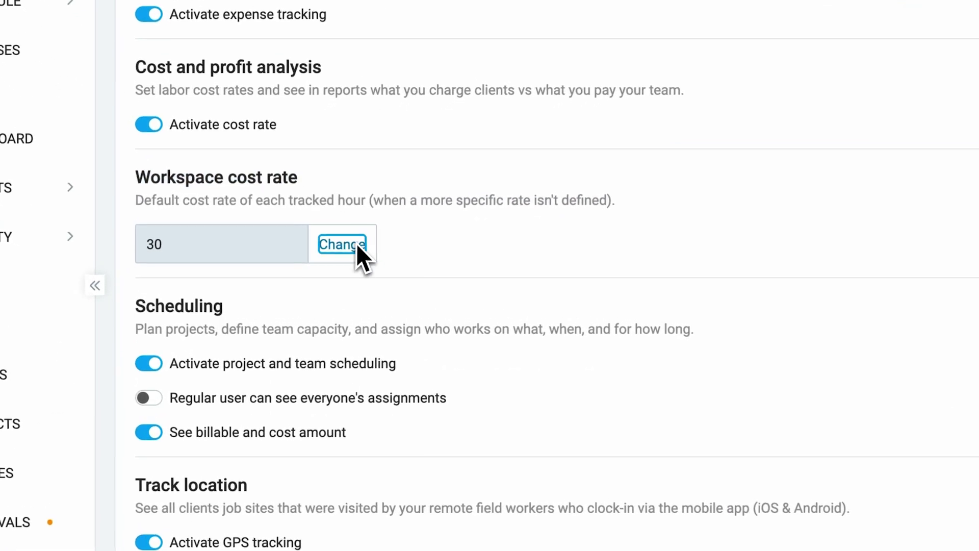
Step: Open the workspace cost rate for editing, followed by a team member's billable rate on the team page
left_click(297, 258)
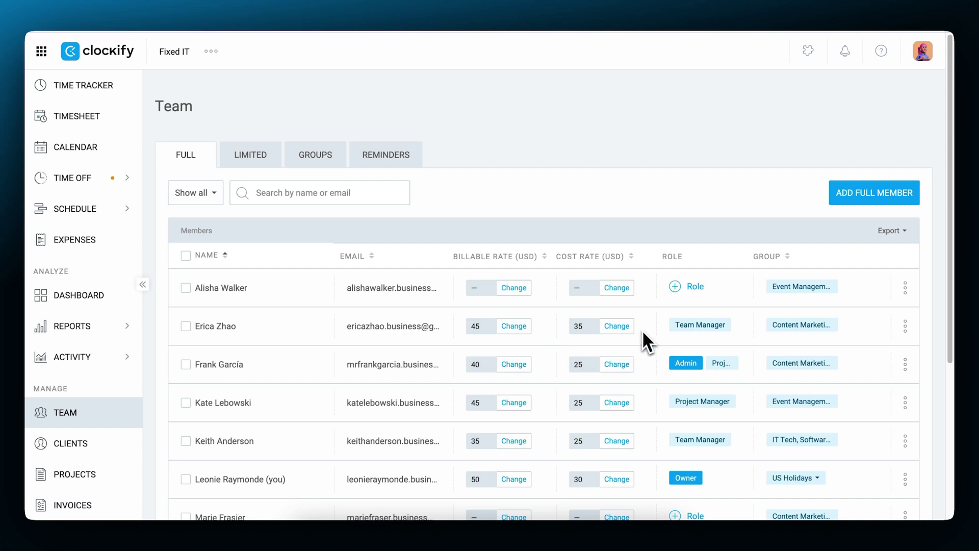
left_click(523, 332)
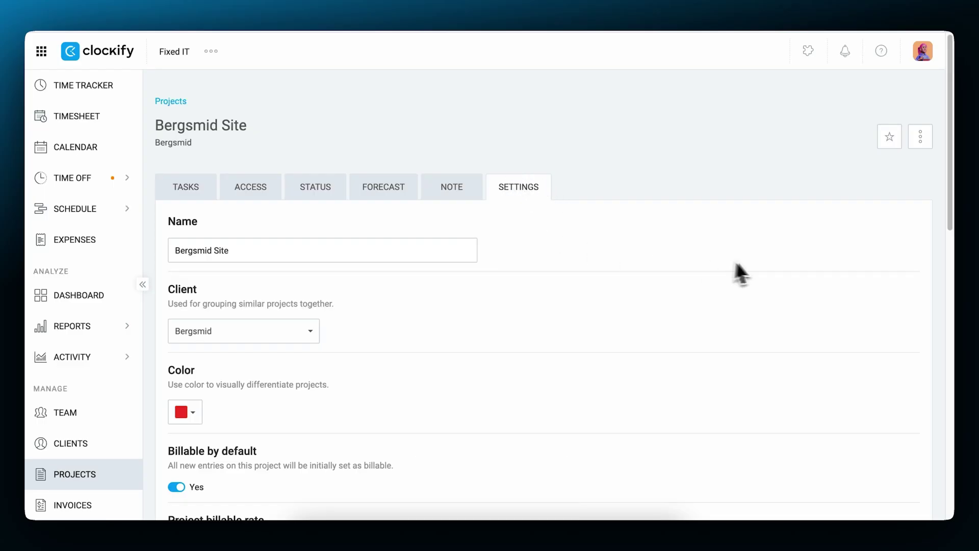
Step: View the billable rate editing options in the Bergsmid Site project's settings and leave them without saving
scroll(932, 221, "down", 10)
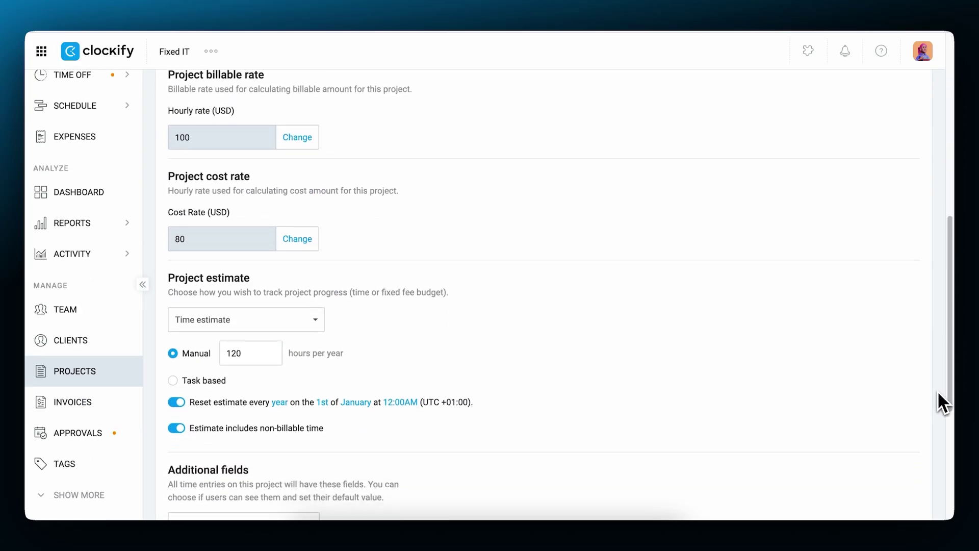
left_click(304, 143)
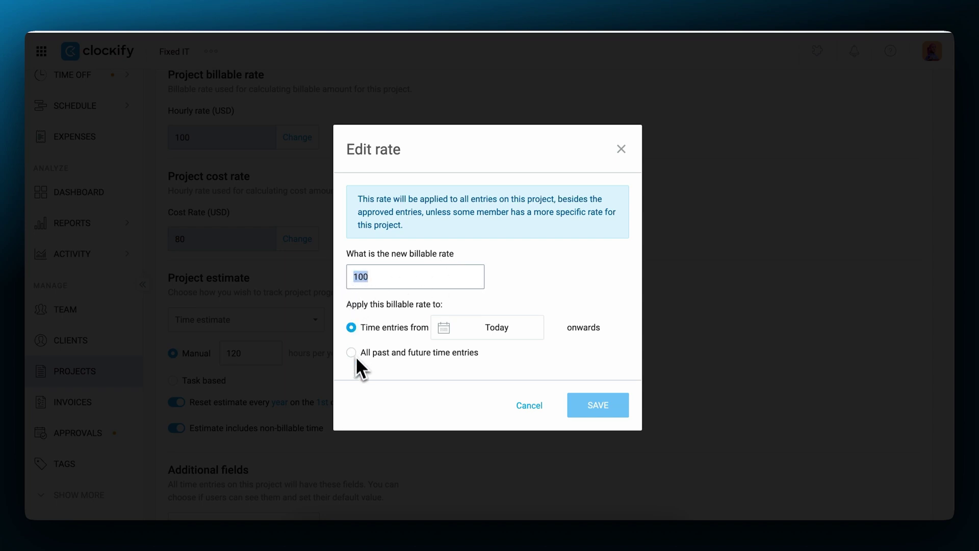
key("Escape")
Step: View the available project estimate types and open the Bergsmid Site project's status
left_click(273, 318)
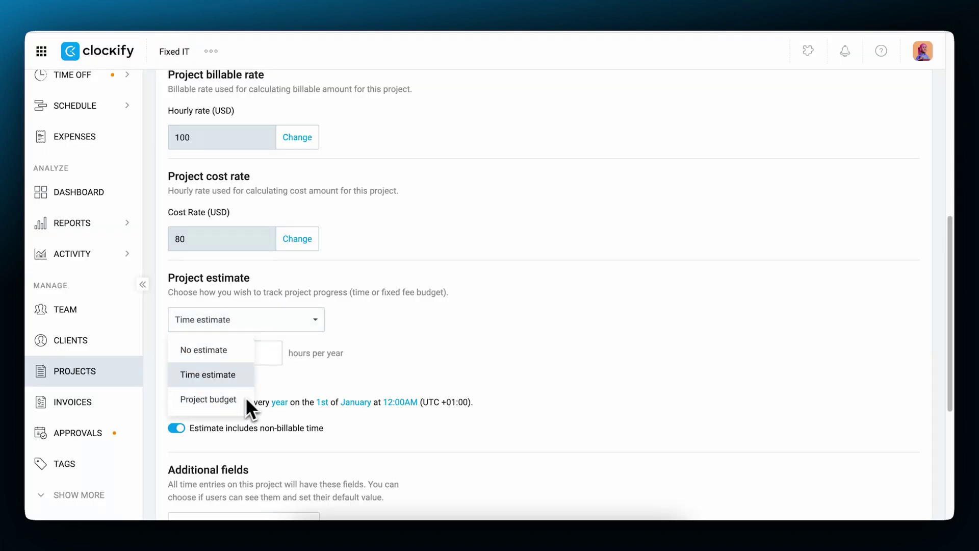
left_click(411, 361)
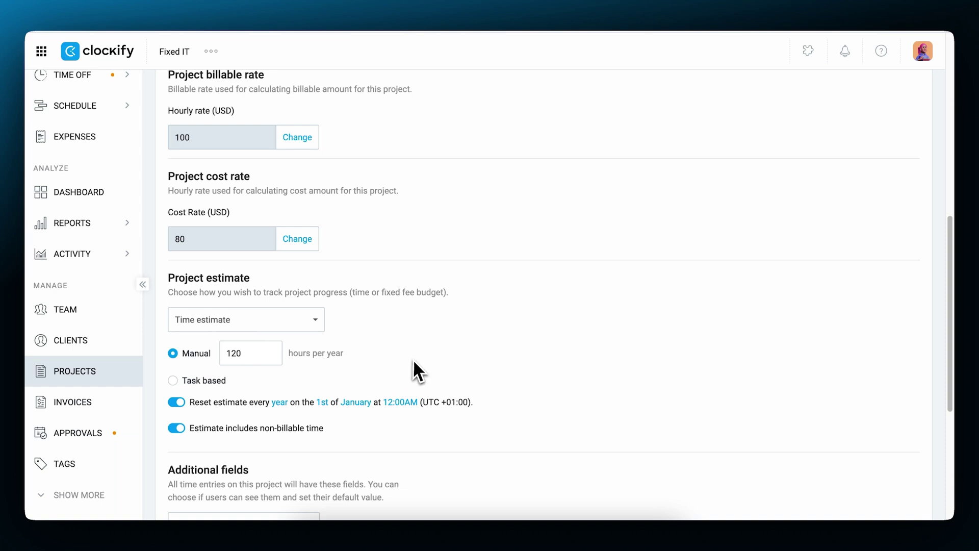
scroll(411, 363, "up", 8)
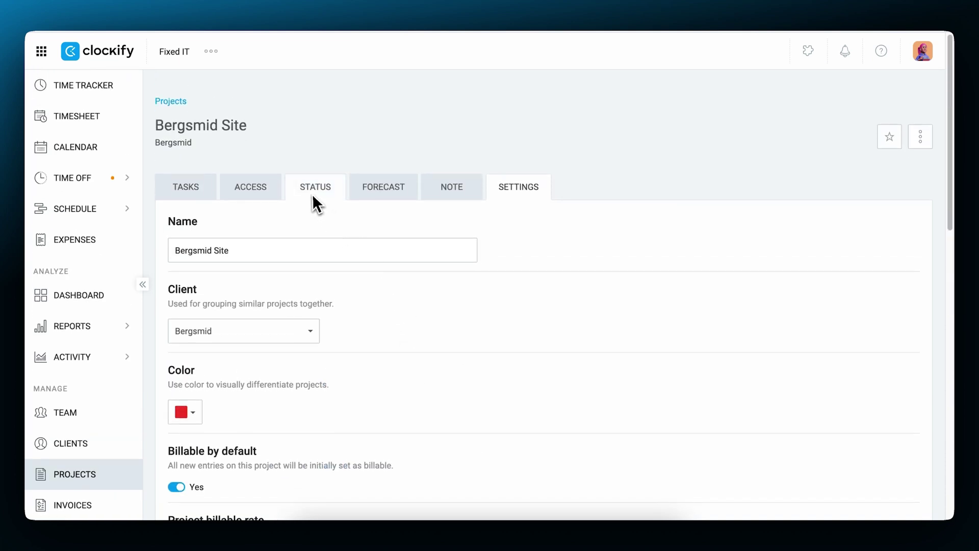
left_click(309, 192)
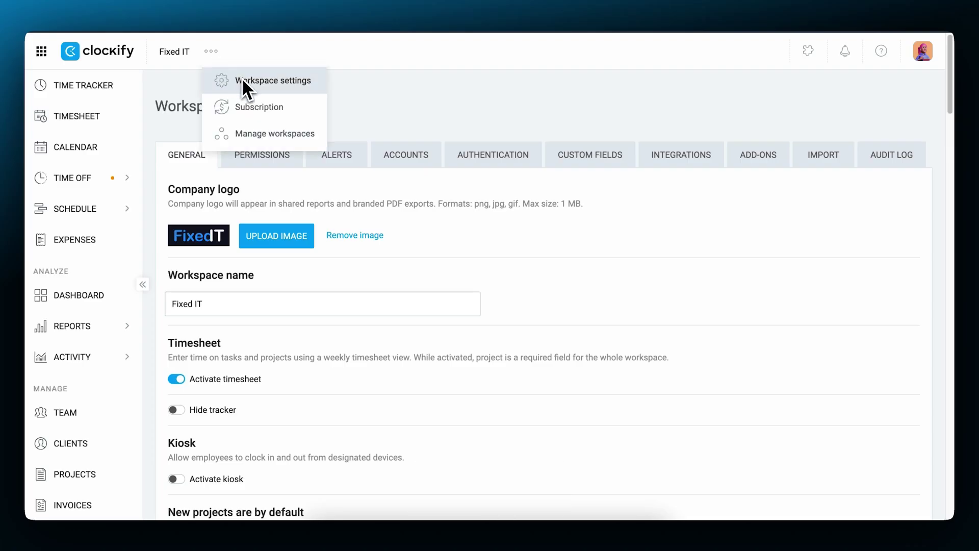
Step: Open the workspace settings and find the task rates options for hourly rates and billable tasks
left_click(243, 78)
scroll(338, 252, "down", 10)
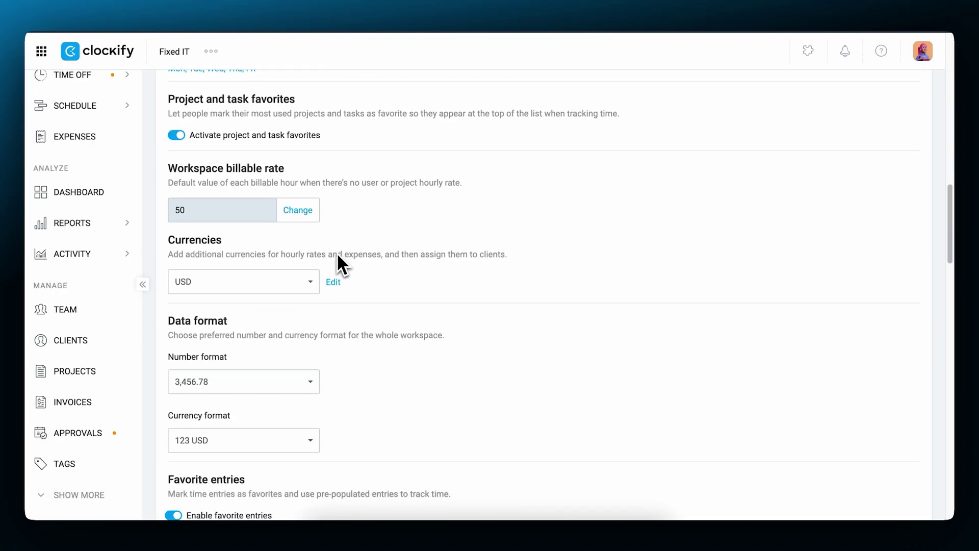
scroll(335, 251, "down", 6)
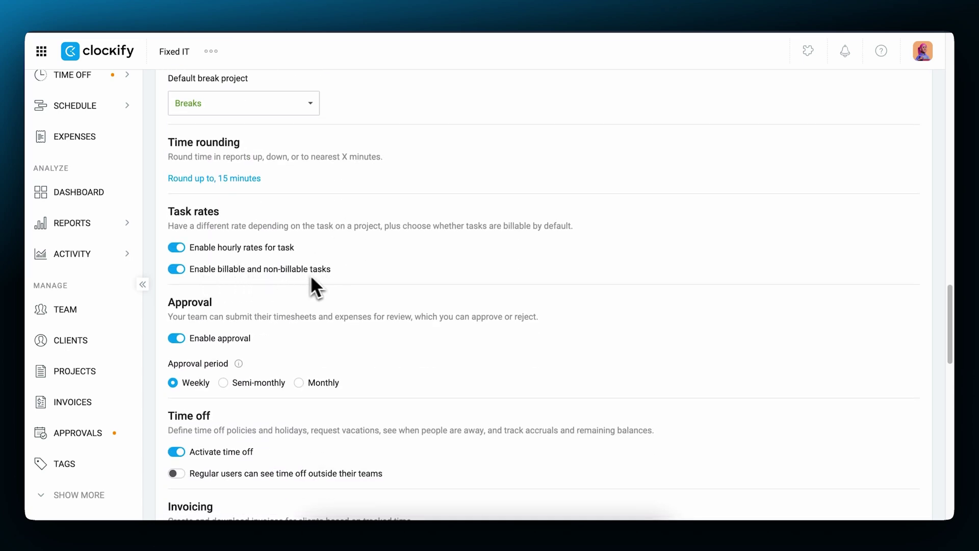
Step: Open the Bergsmid Integration project's tasks and open the Design task's cost rate for editing
left_click(115, 368)
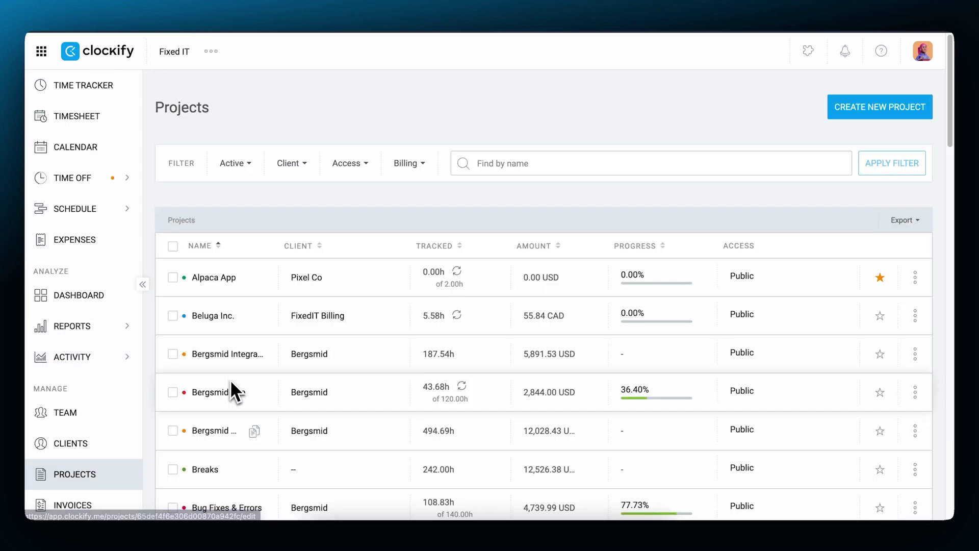
left_click(227, 360)
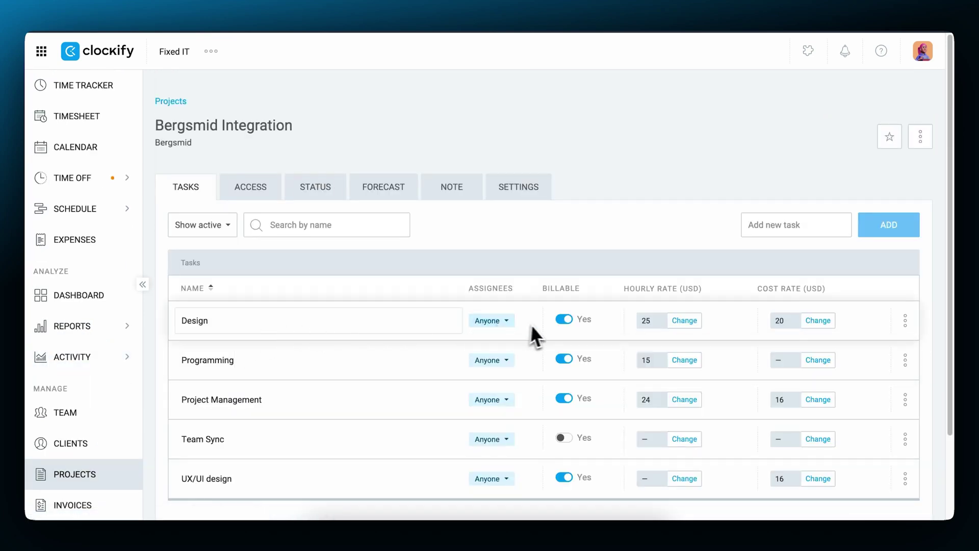
left_click(823, 325)
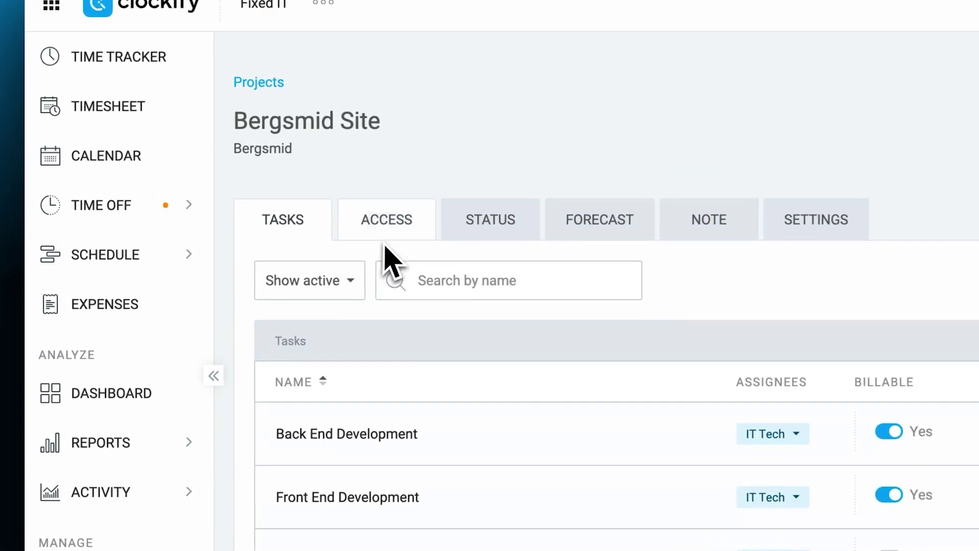
Step: View the rate options for the project owner's billable rate in the Bergsmid Site access settings and close them without saving
left_click(390, 232)
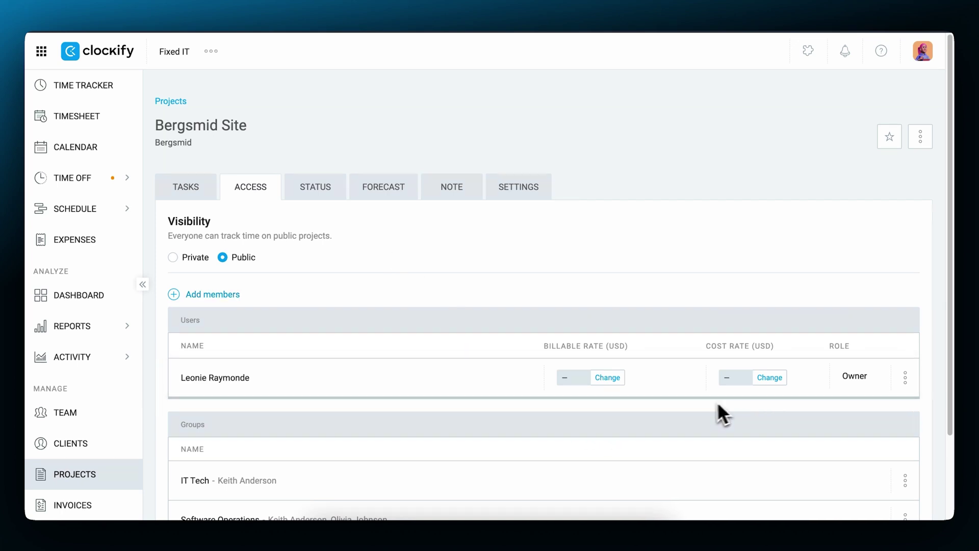
left_click(609, 379)
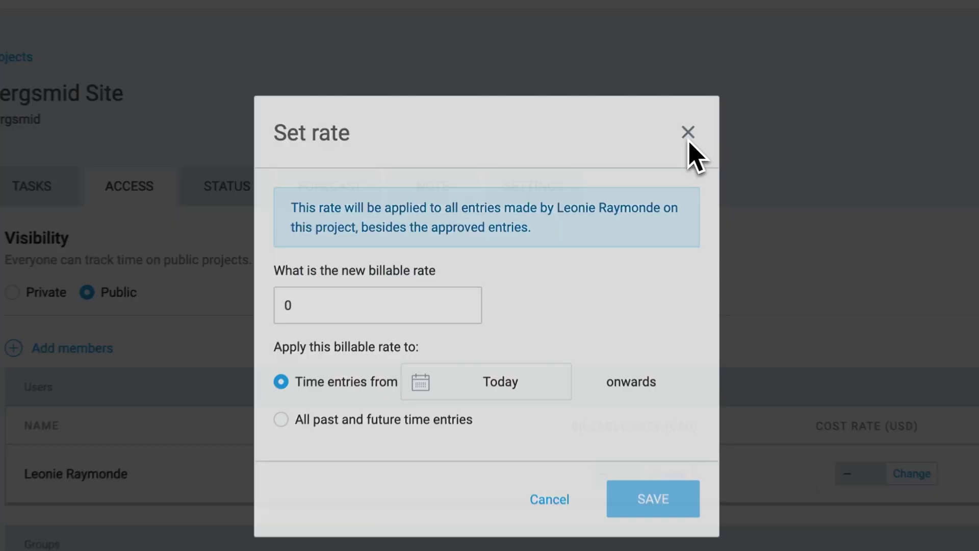
left_click(688, 142)
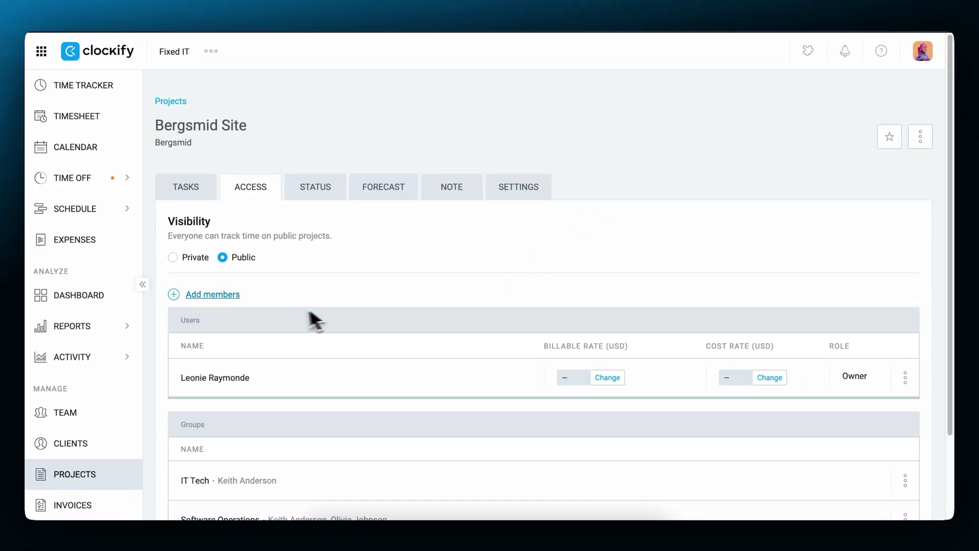
Step: View the dashboard and open the summary time report to examine amount, cost and profit
left_click(89, 301)
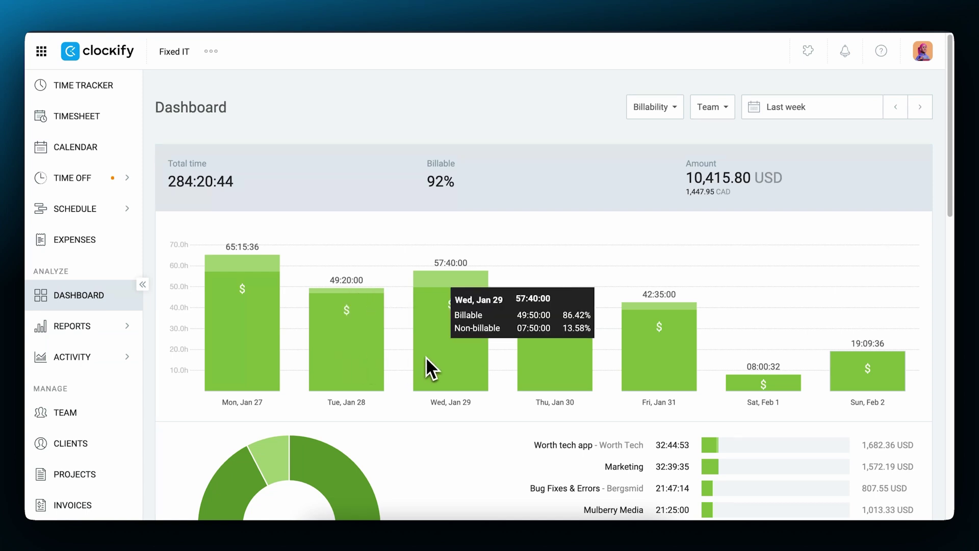
mouse_move(77, 326)
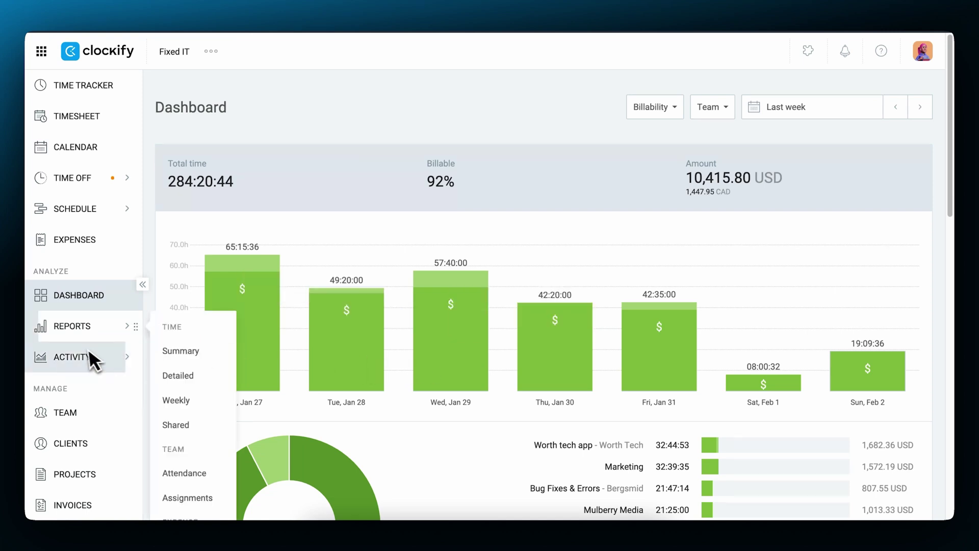
left_click(173, 351)
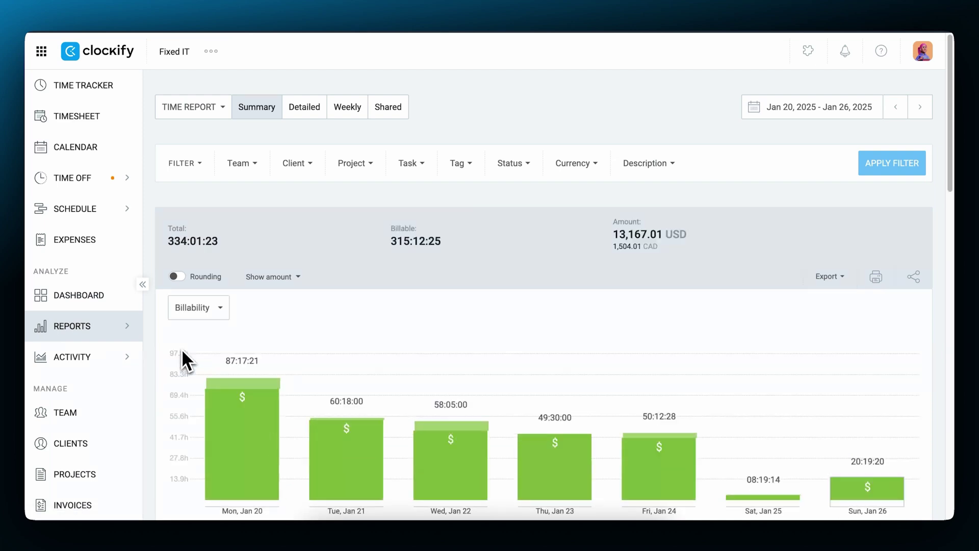
scroll(363, 286, "down", 1)
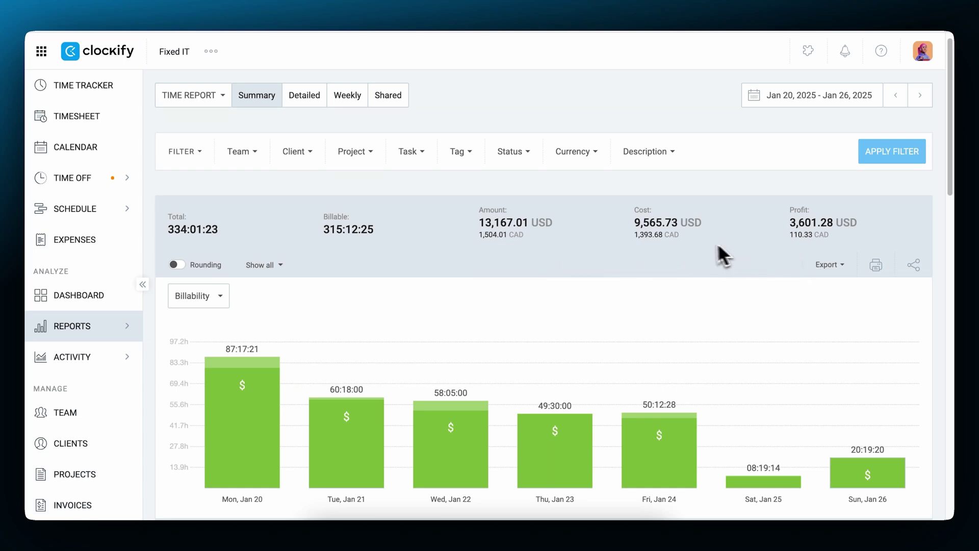
Step: Examine the summary report's client, project and team filters and its options for showing amount, cost and profit
left_click(309, 153)
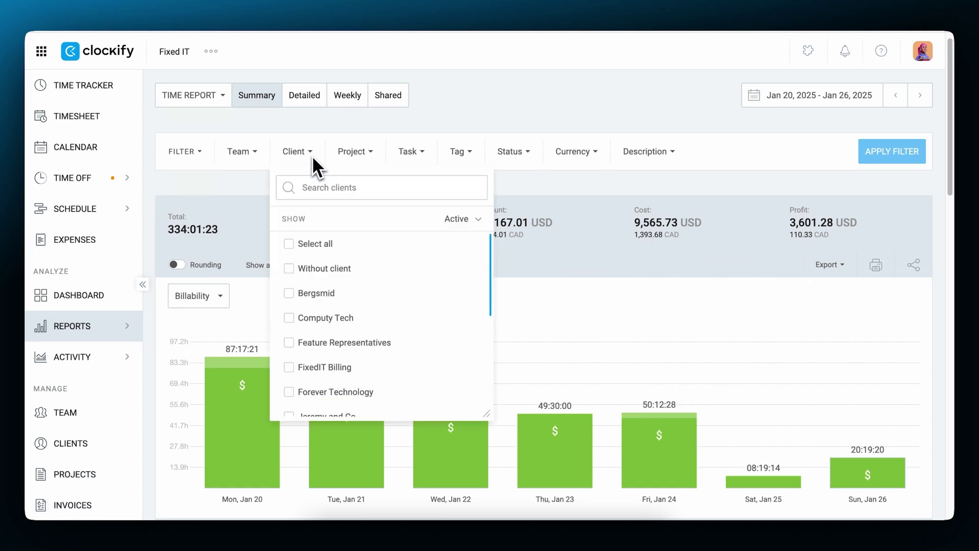
left_click(371, 154)
left_click(260, 157)
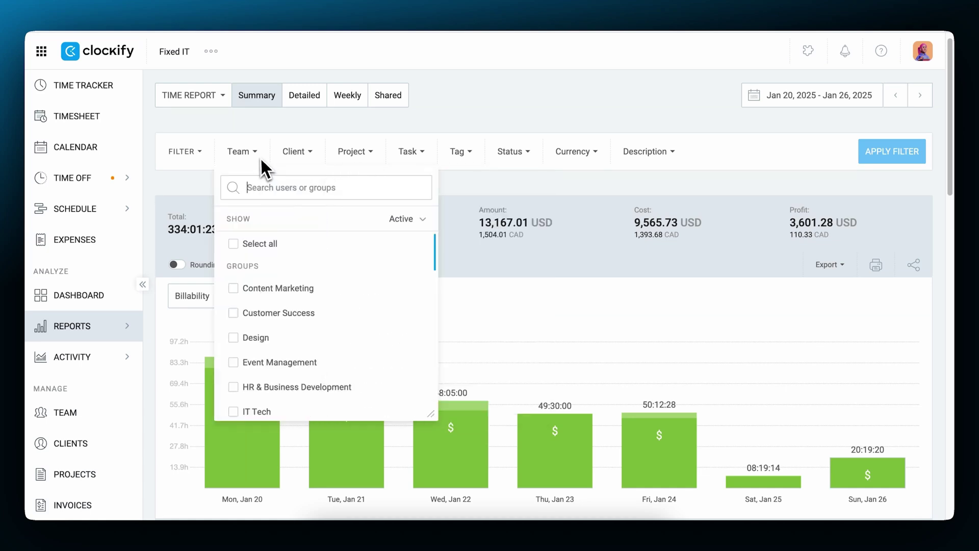
left_click(458, 308)
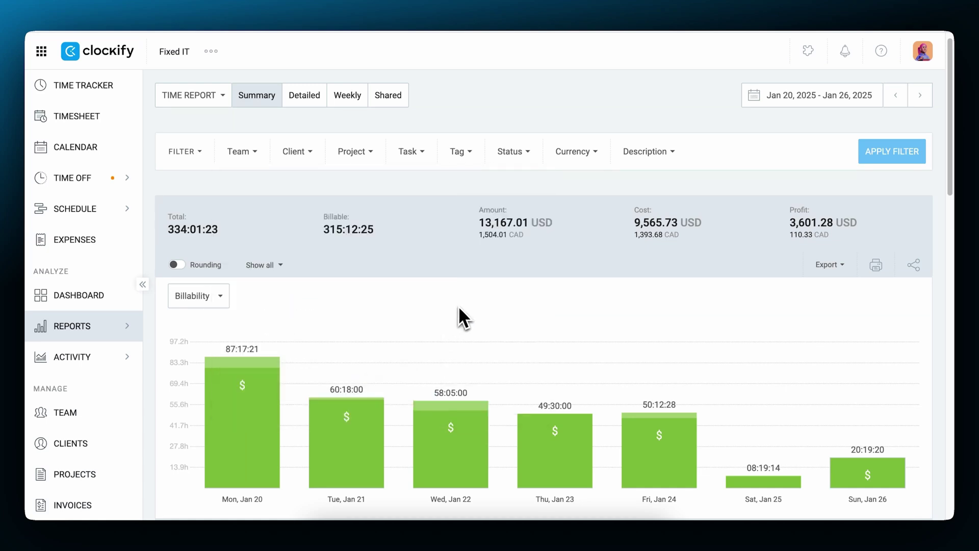
left_click(281, 266)
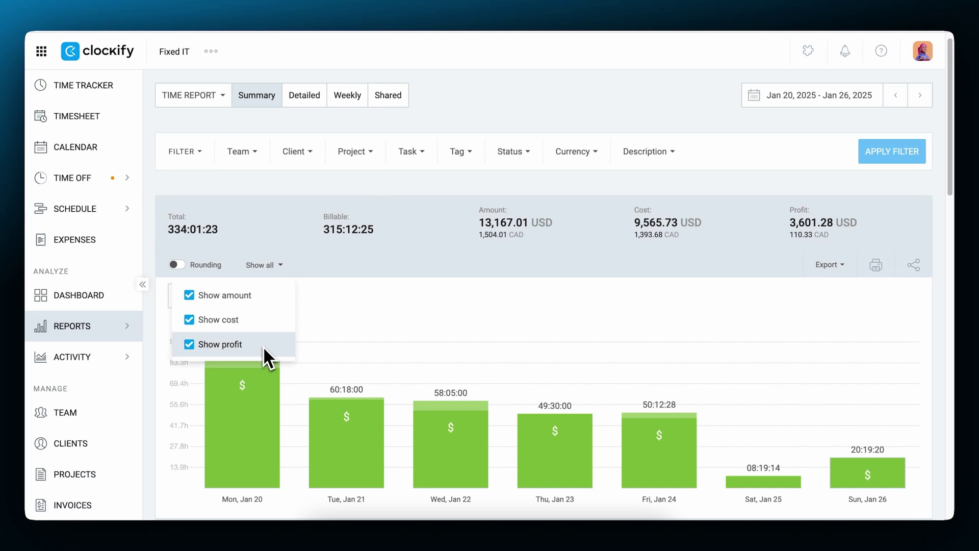
left_click(454, 310)
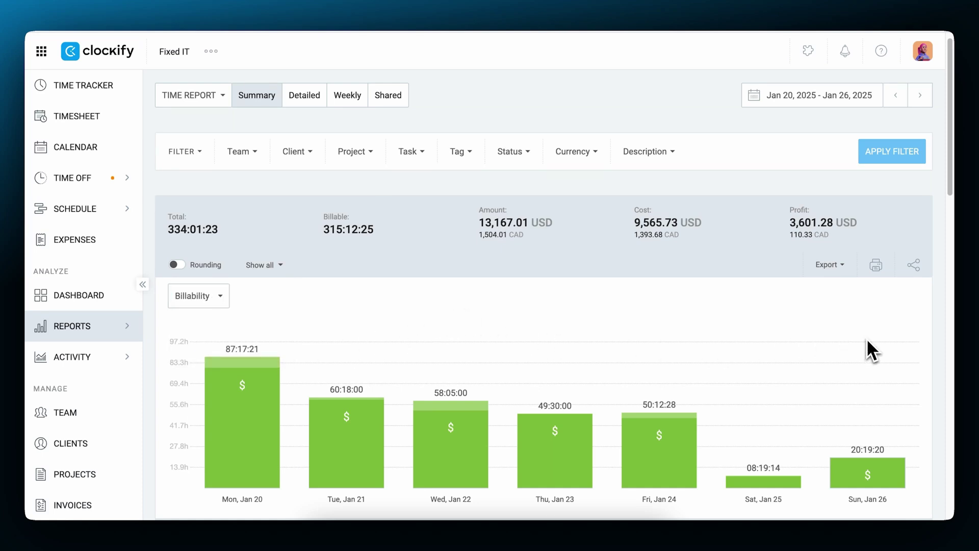
Step: In the detailed report, mark the Computy Tech: Software Development entry of 26/01/2025 as non-billable and switch it back to billable
left_click(305, 96)
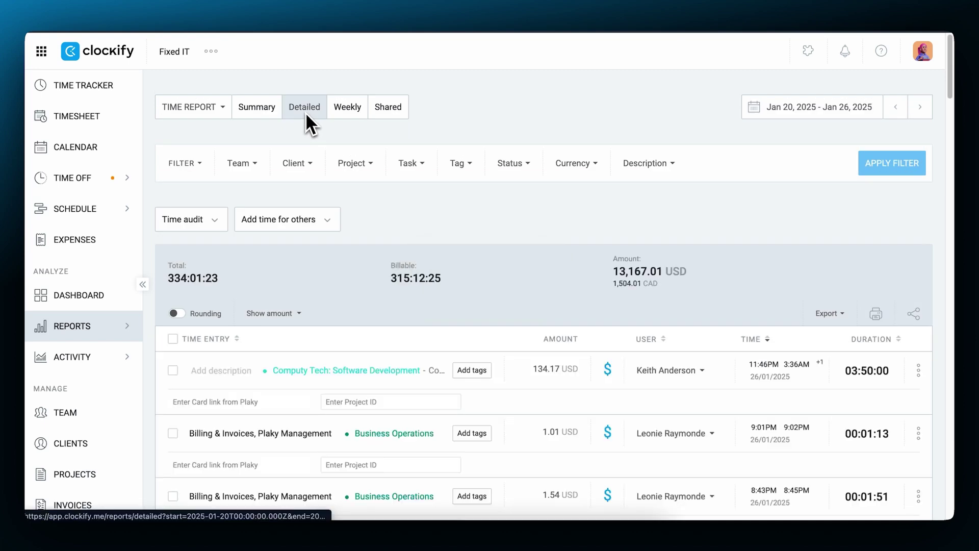
scroll(550, 275, "down", 5)
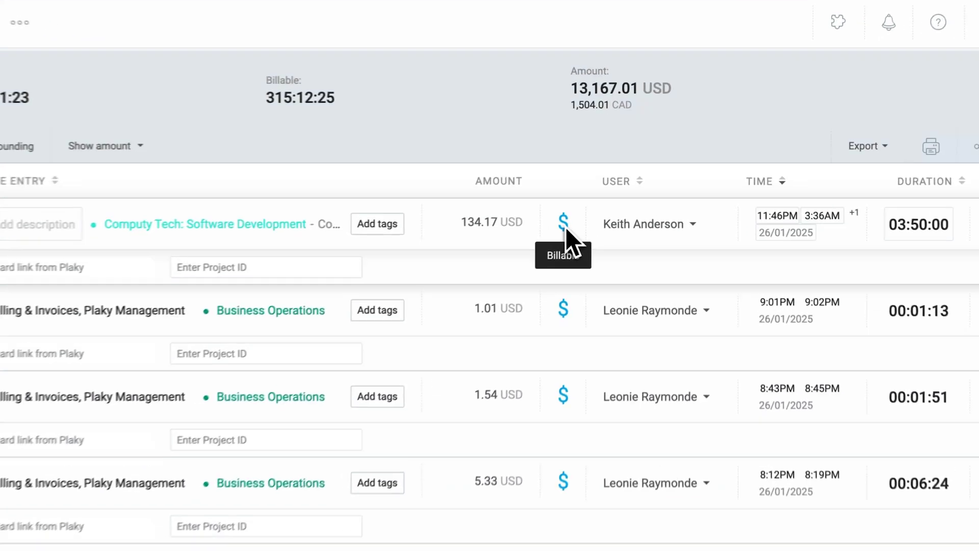
left_click(536, 239)
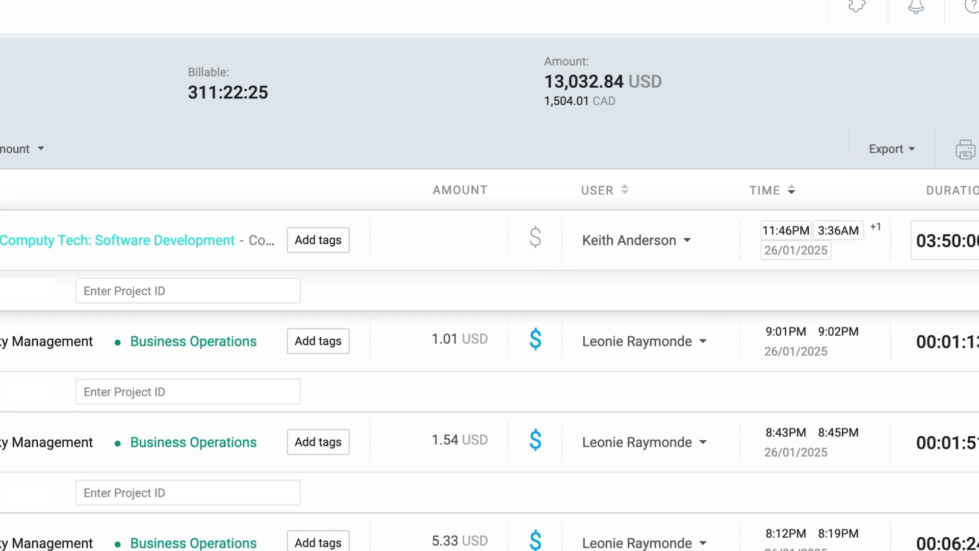
left_click(536, 240)
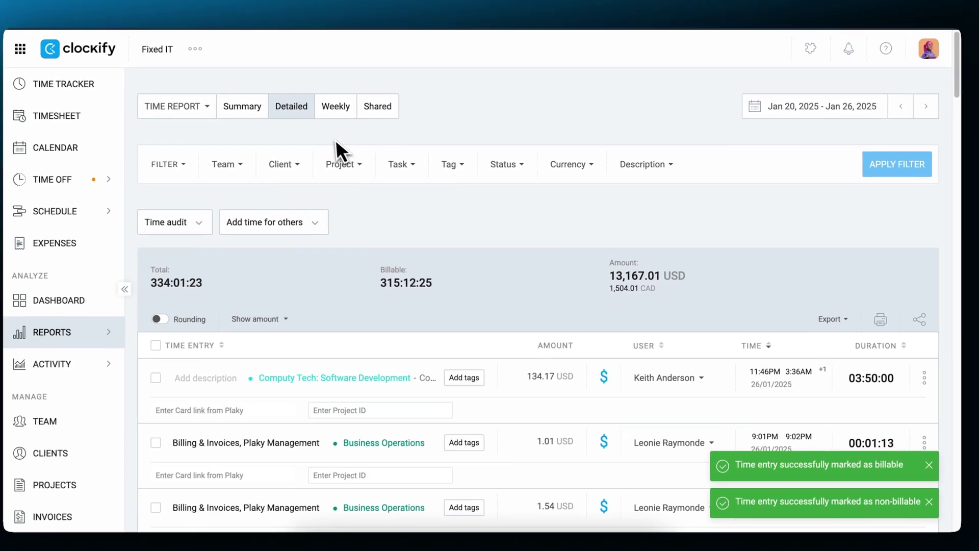
Step: View the weekly report's customizable export settings, close them without saving, and open the report's sharing options
left_click(344, 108)
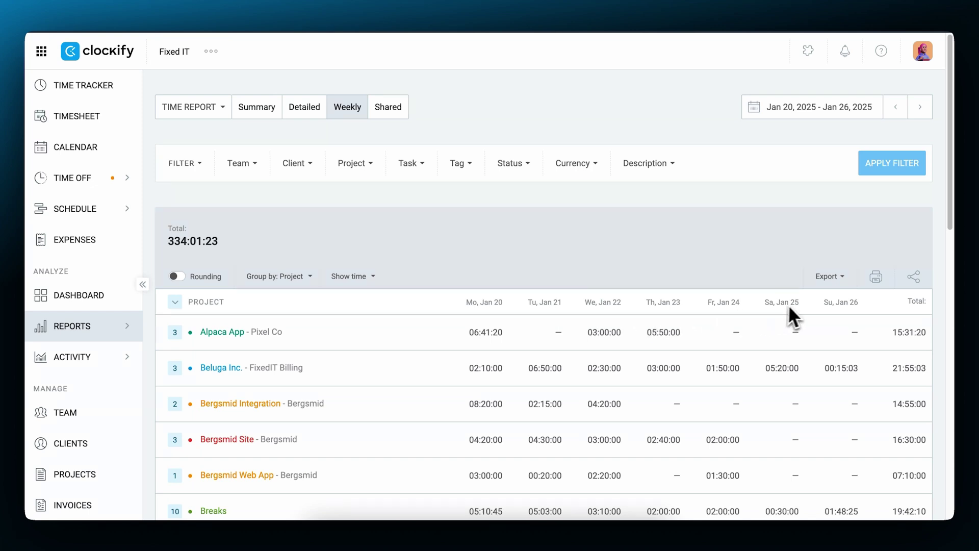
left_click(844, 279)
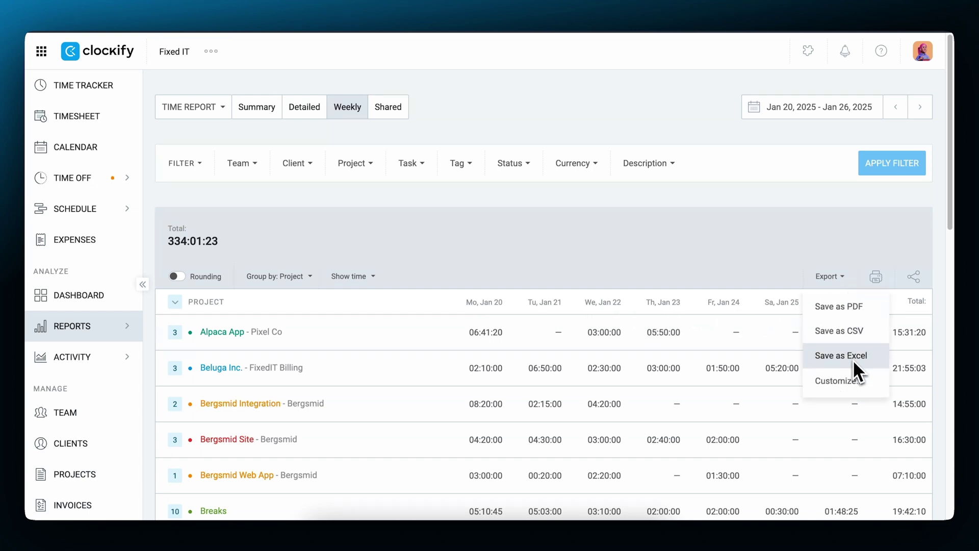
left_click(852, 385)
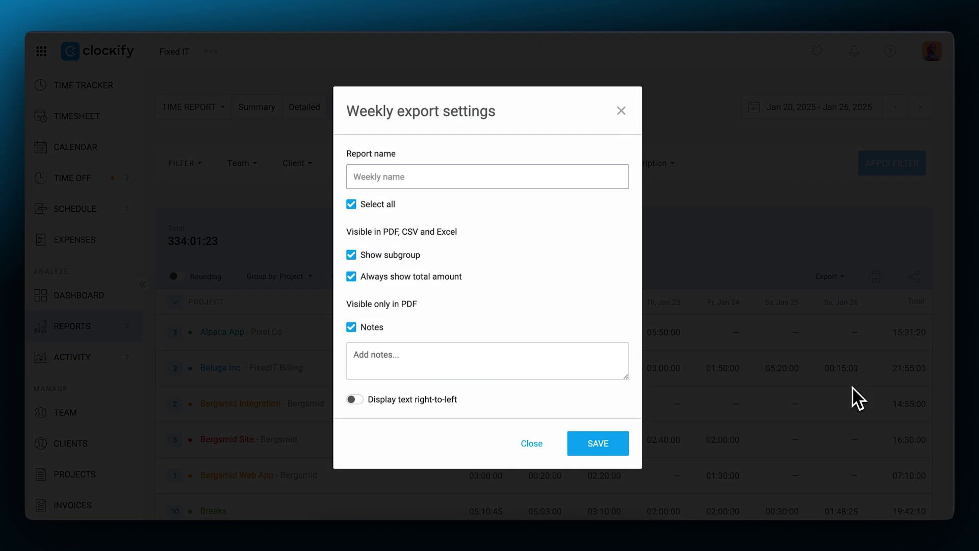
left_click(533, 444)
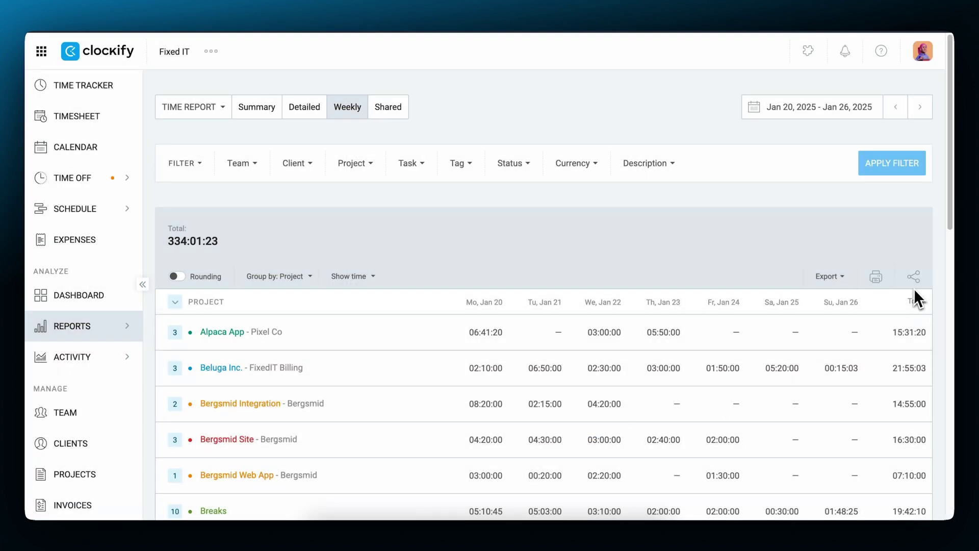
left_click(913, 276)
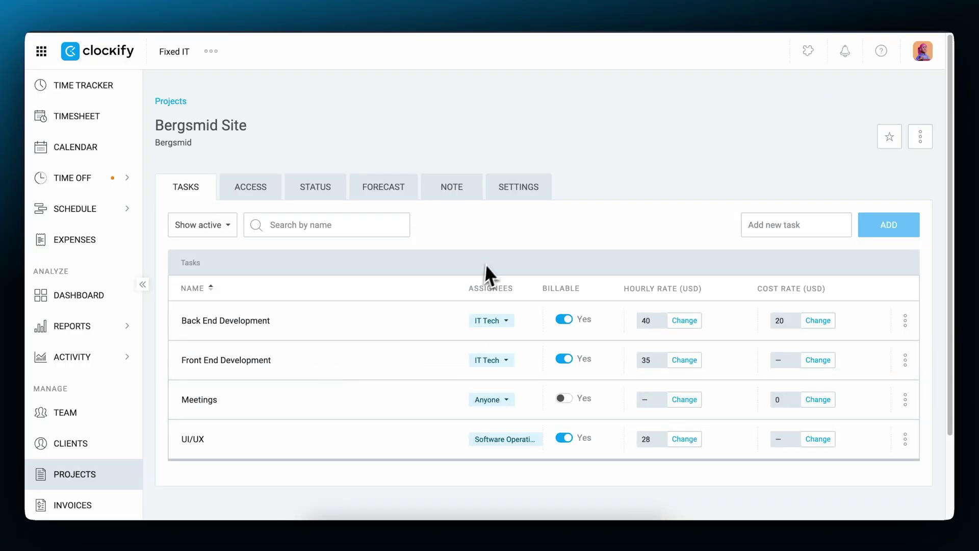
Step: Look through the Bergsmid Site project's settings for default billability and the project billable rate, and return to its tasks
left_click(519, 200)
scroll(516, 332, "down", 3)
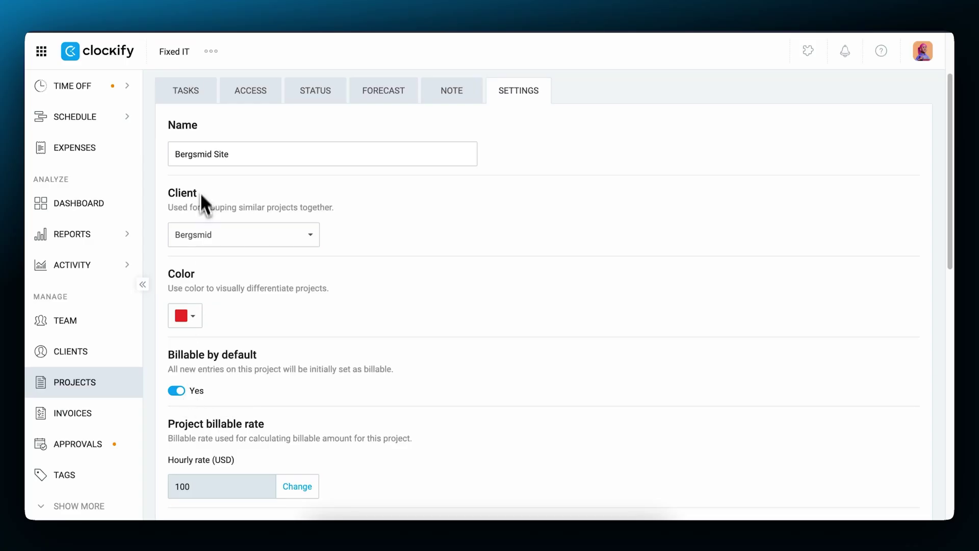
left_click(193, 100)
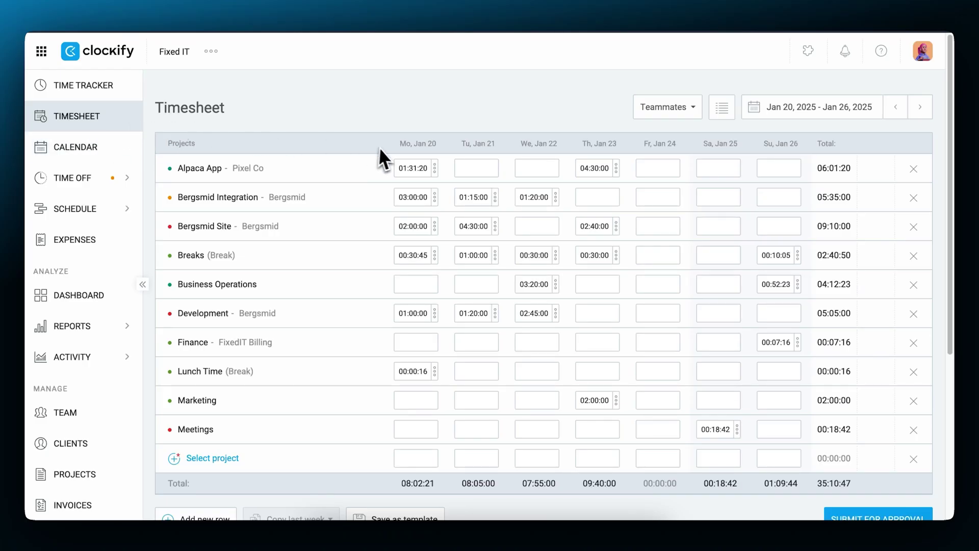
Step: Open the Alpaca App timesheet entry for Monday, Jan 20 and switch its billable status off
left_click(434, 168)
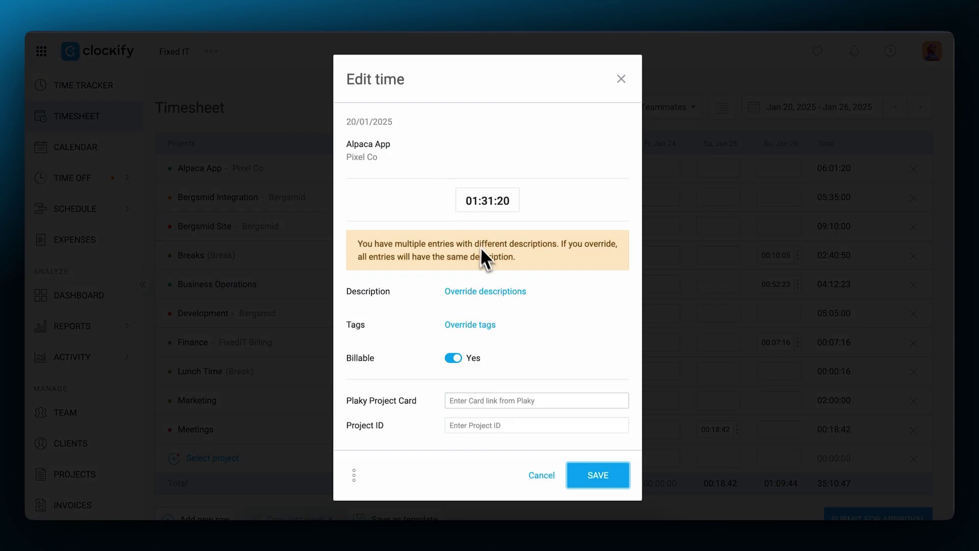
left_click(453, 358)
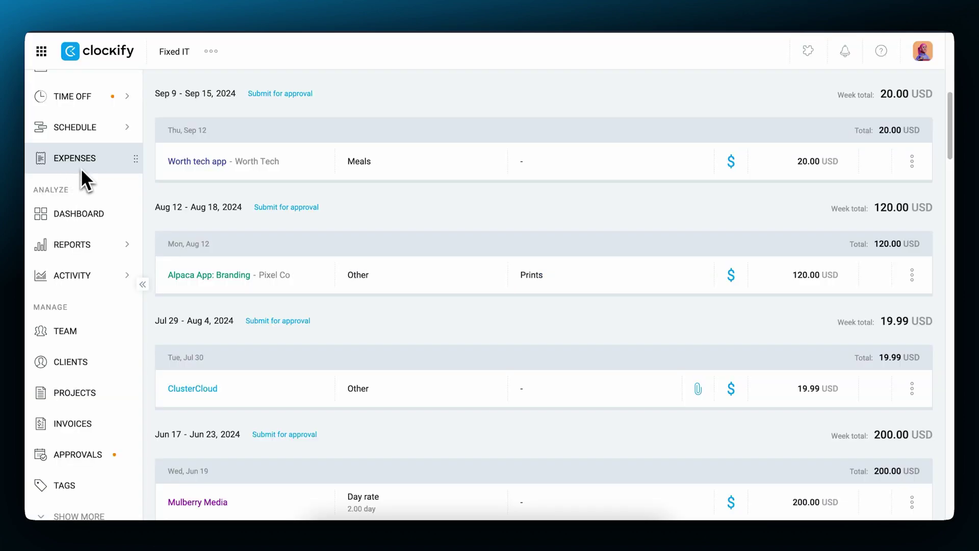
Step: Open the Worth tech app Meals expense of Sep 12 for editing
left_click(912, 162)
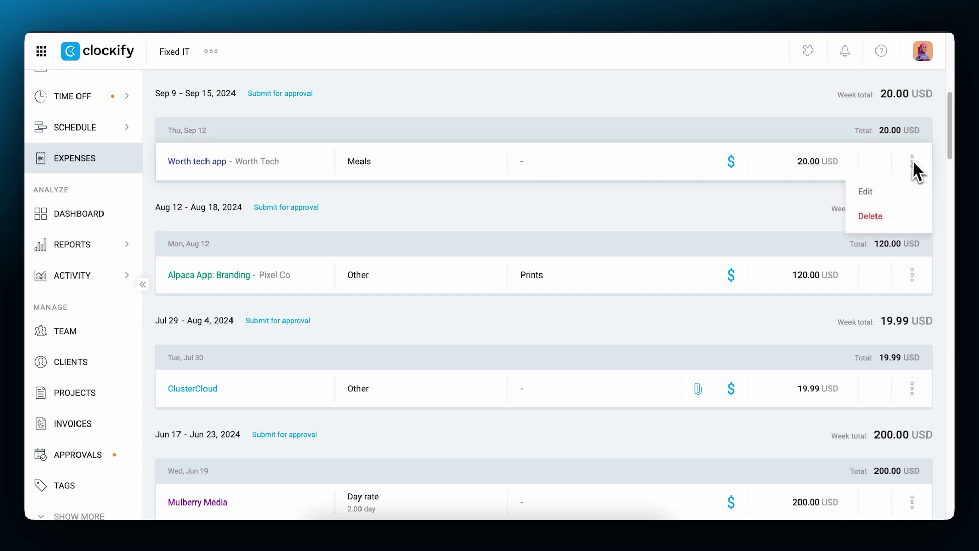
left_click(874, 191)
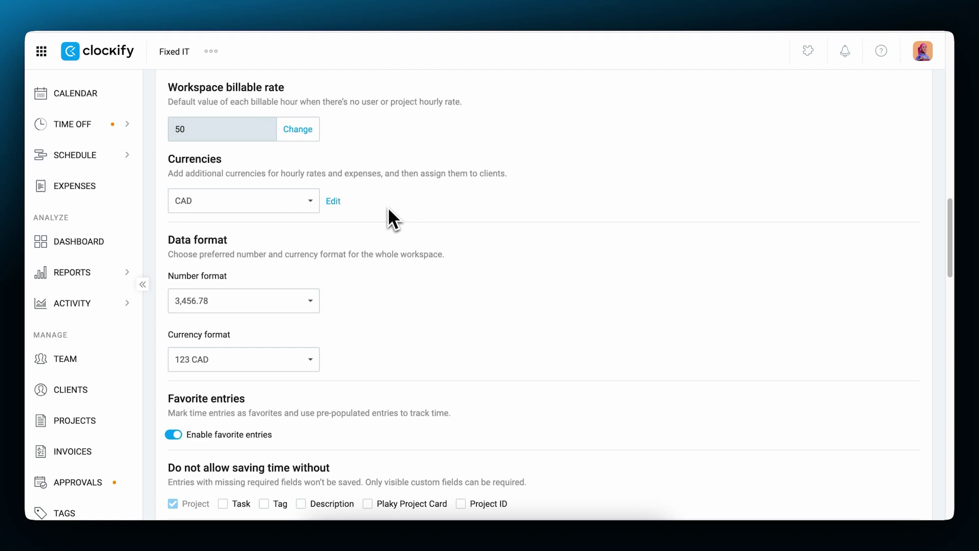
Step: Add CHF to the workspace currencies and select it as the workspace currency
left_click(336, 202)
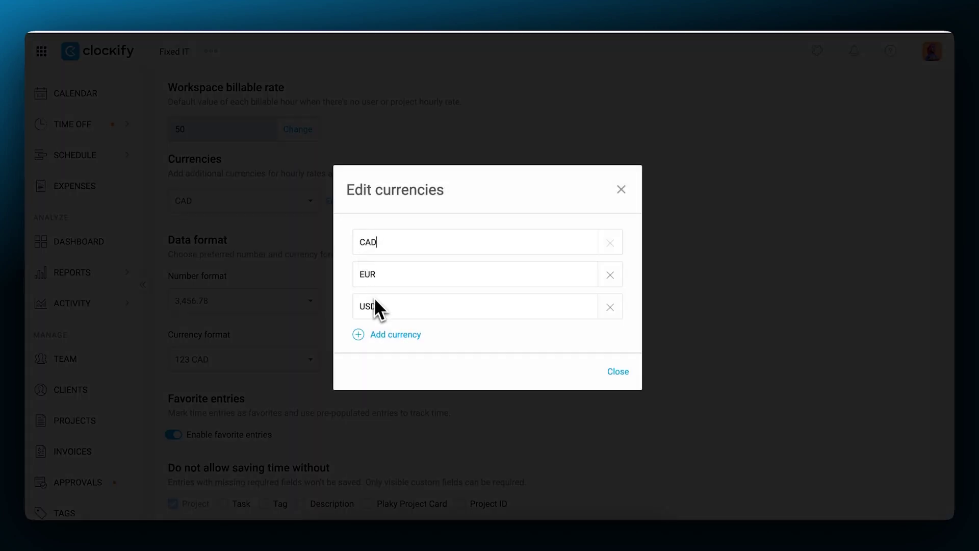
left_click(393, 335)
type("CHF")
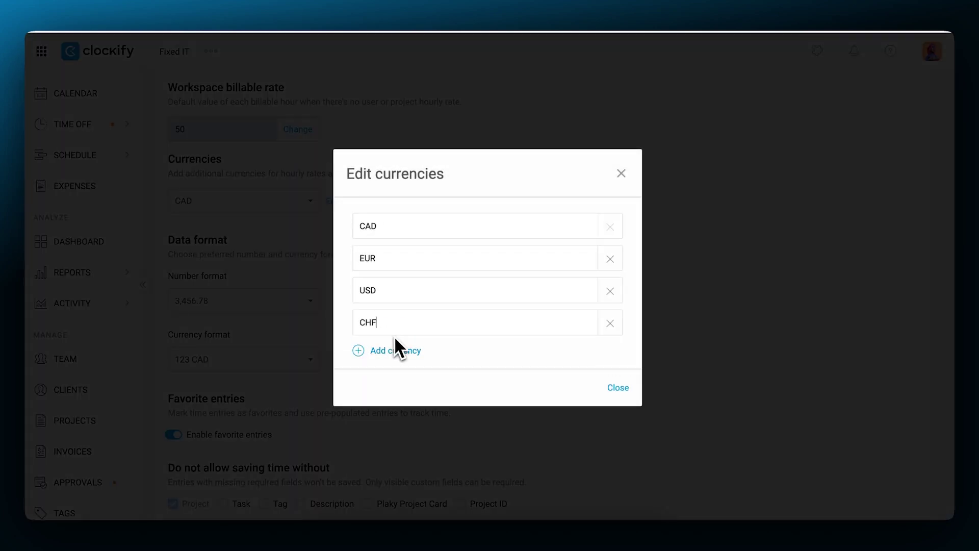
left_click(615, 387)
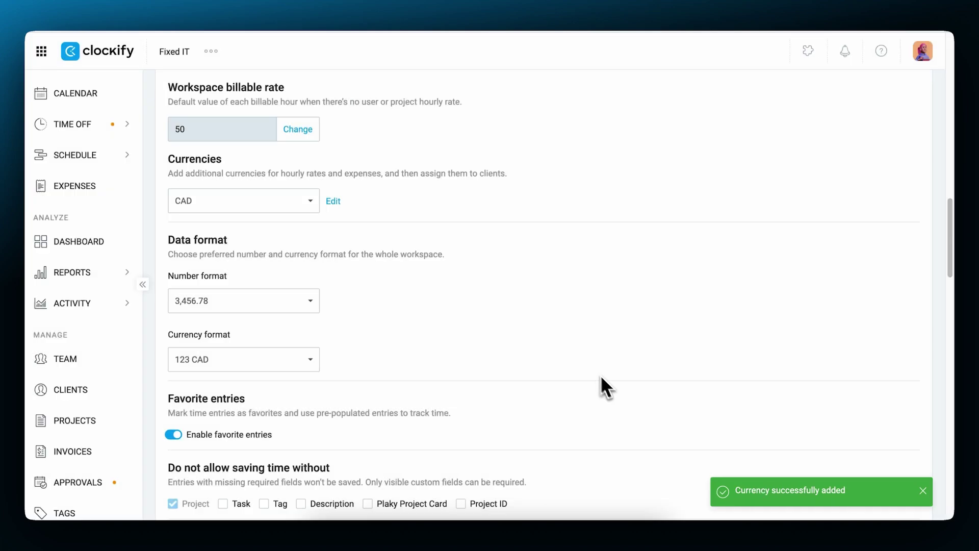
left_click(310, 201)
left_click(268, 291)
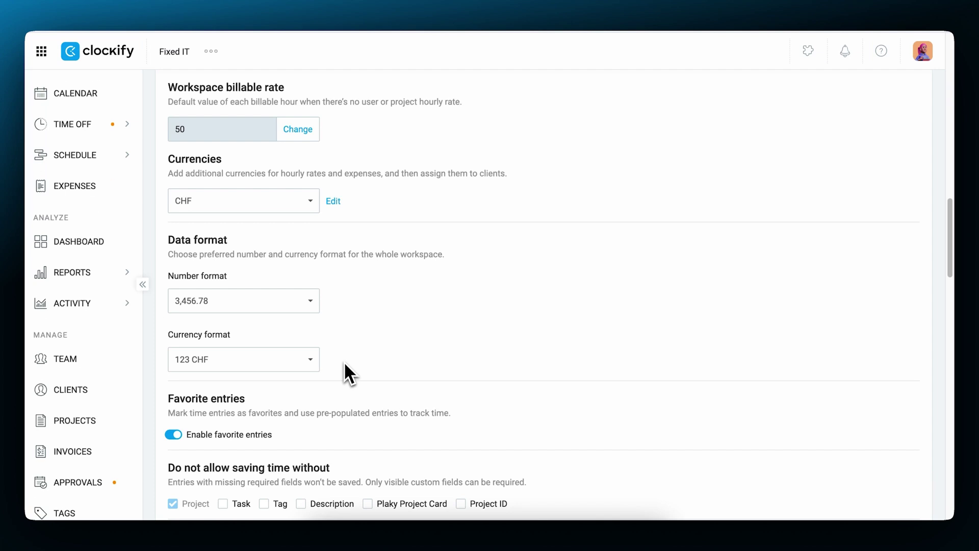
Step: Change the Bergsmid client's currency to CHF and save the client
left_click(76, 389)
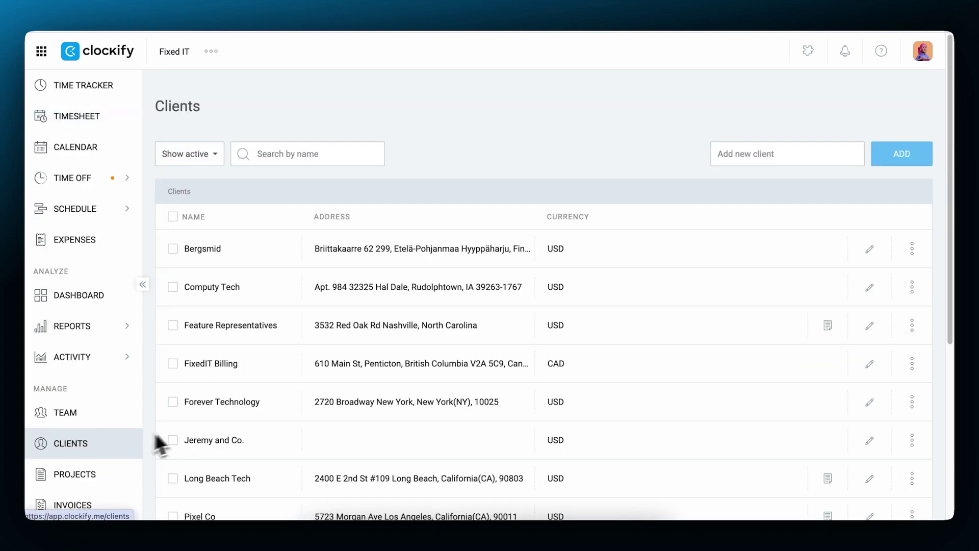
left_click(869, 250)
left_click(490, 428)
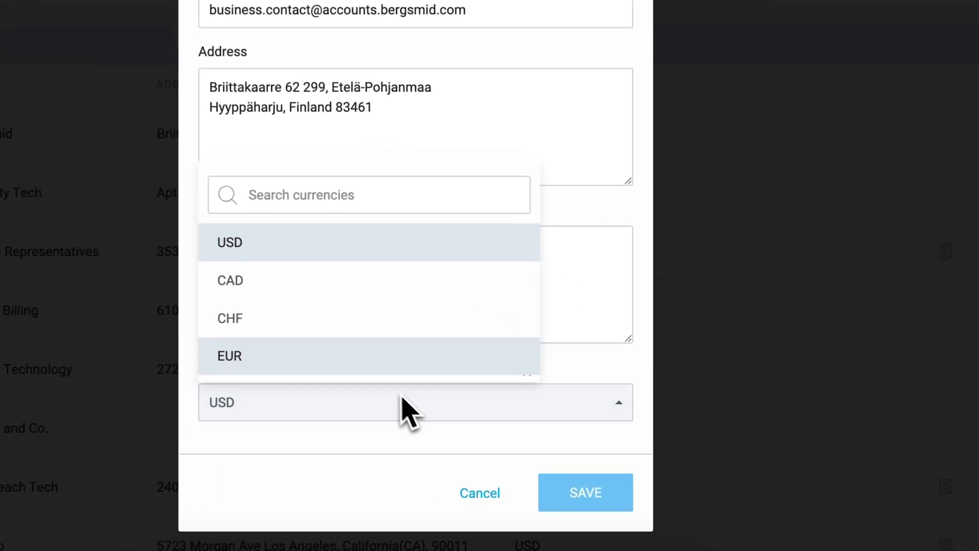
left_click(425, 368)
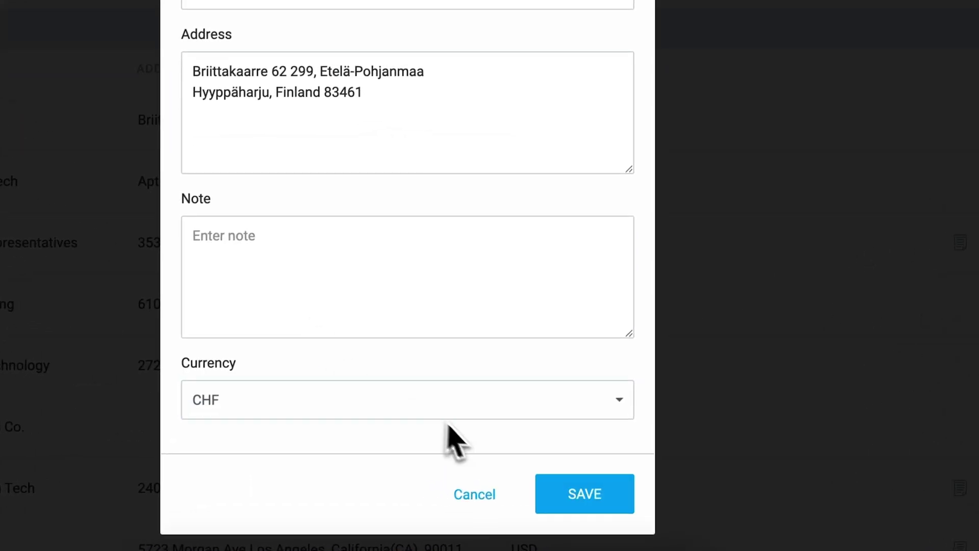
left_click(588, 497)
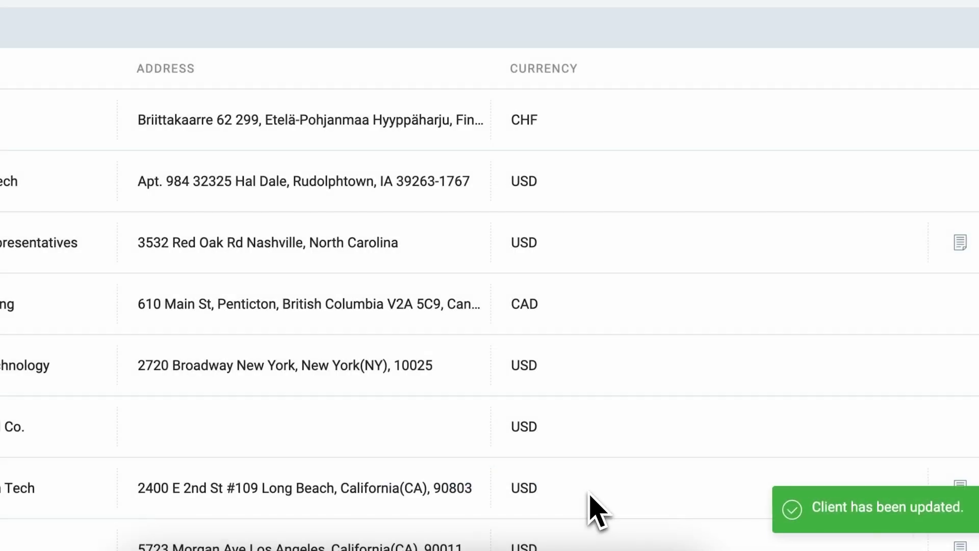